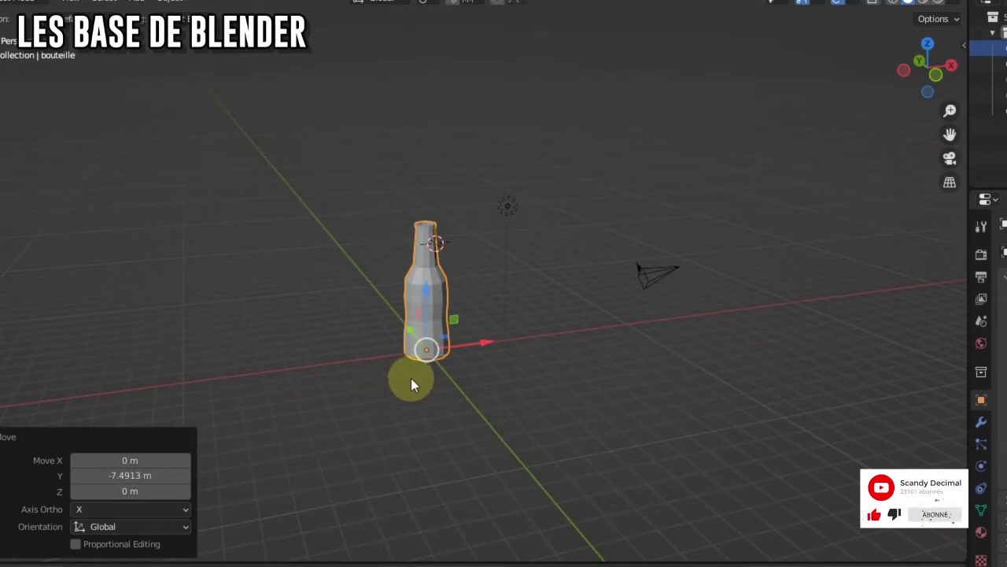
- Examine the bottle model from several angles in Object Mode and as a mesh in Edit Mode
middle_click_drag(387, 383, 366, 391)
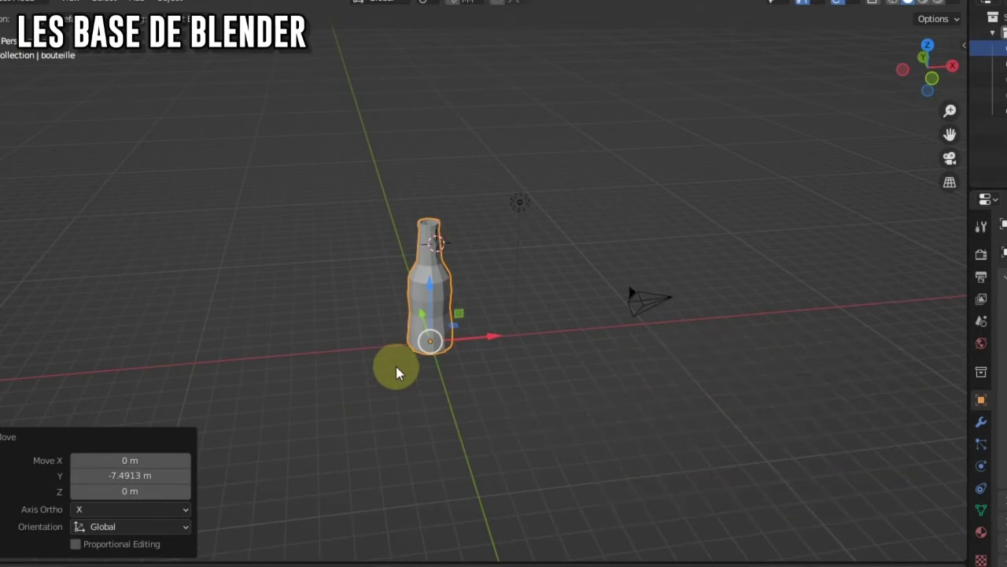
key("Tab")
middle_click_drag(396, 366, 443, 384)
key("Tab")
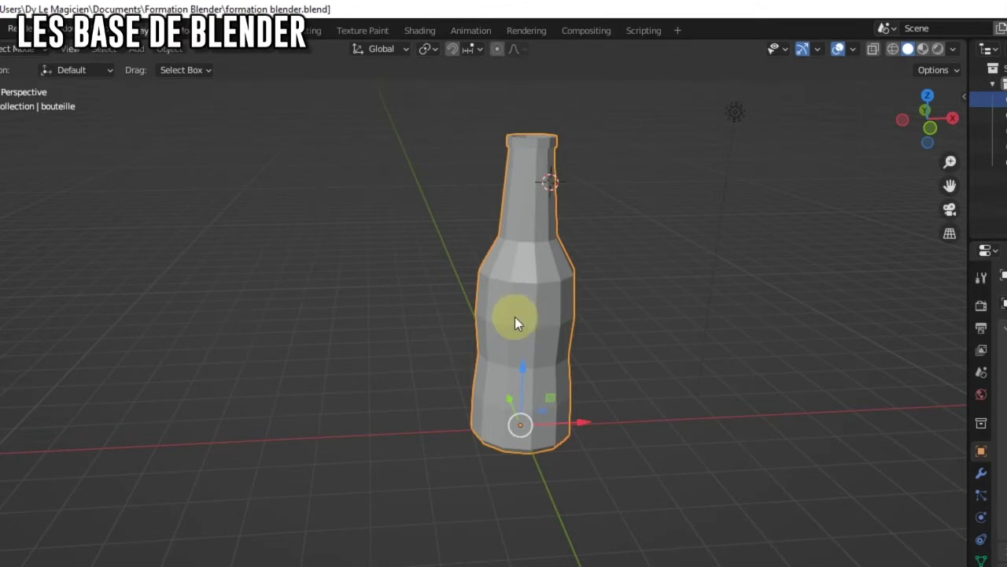
middle_click_drag(515, 316, 549, 382)
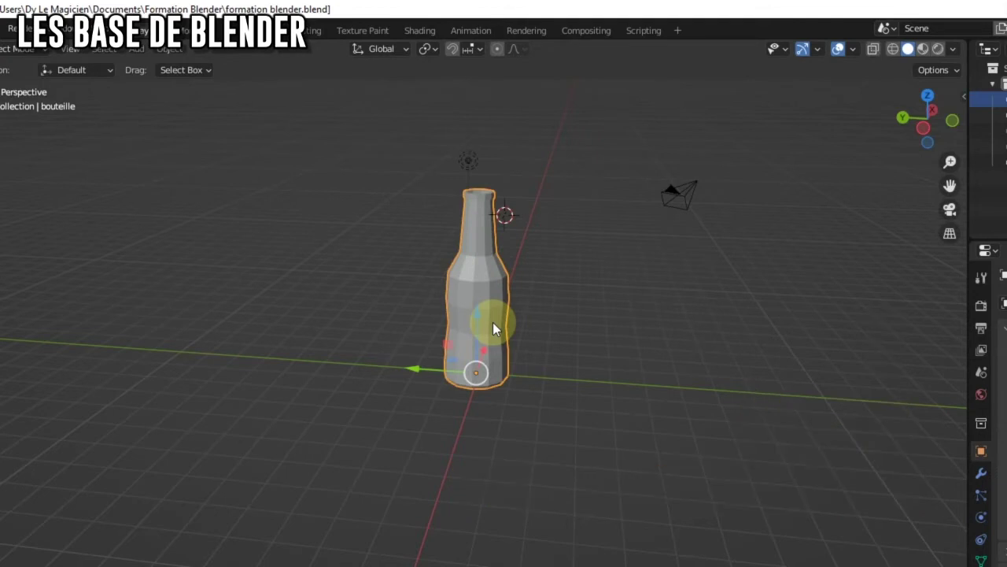
key("Tab")
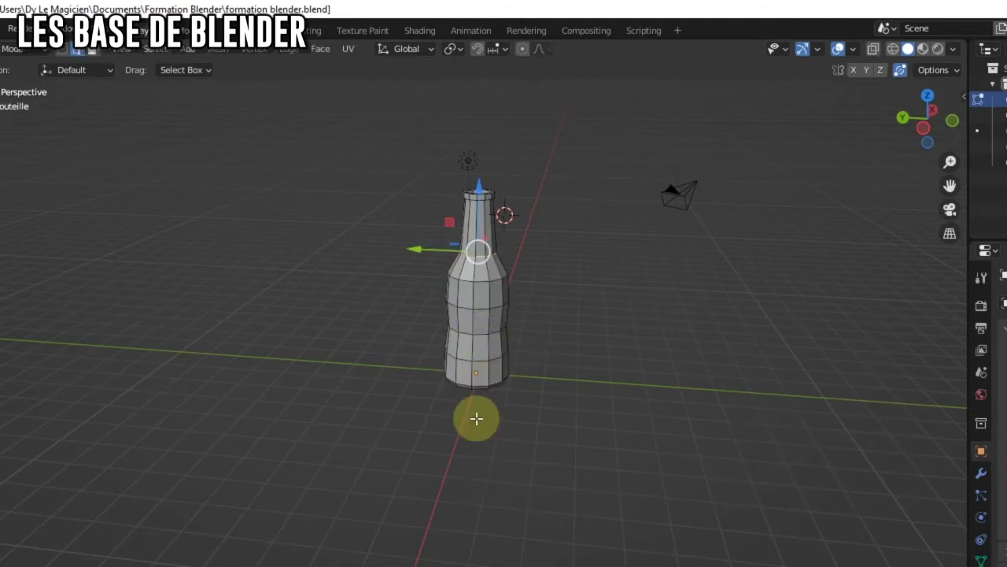
middle_click_drag(477, 416, 481, 301)
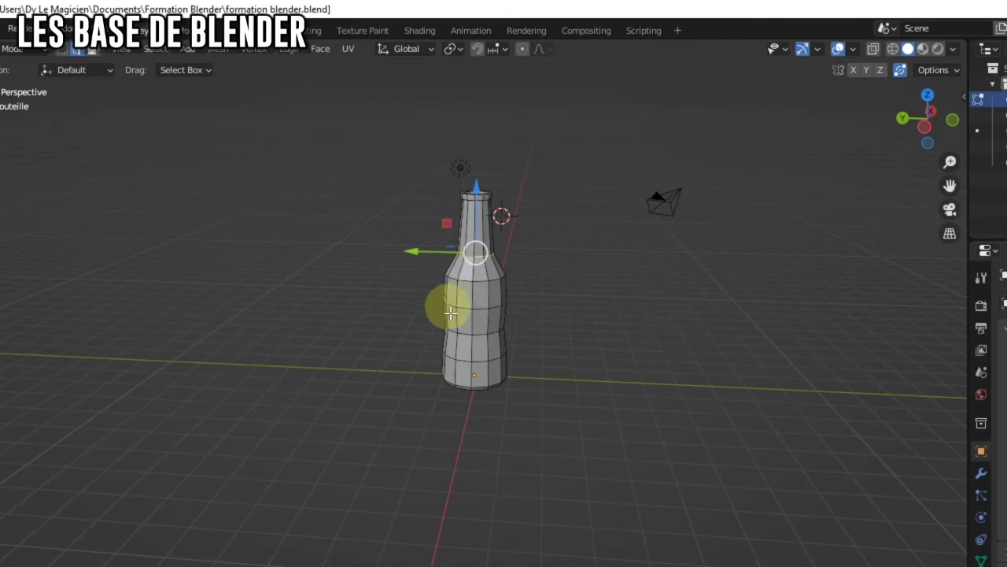
scroll(488, 389, "up", 3)
middle_click_drag(526, 454, 474, 419)
middle_click_drag(425, 386, 412, 470, "shift")
middle_click_drag(412, 425, 468, 331)
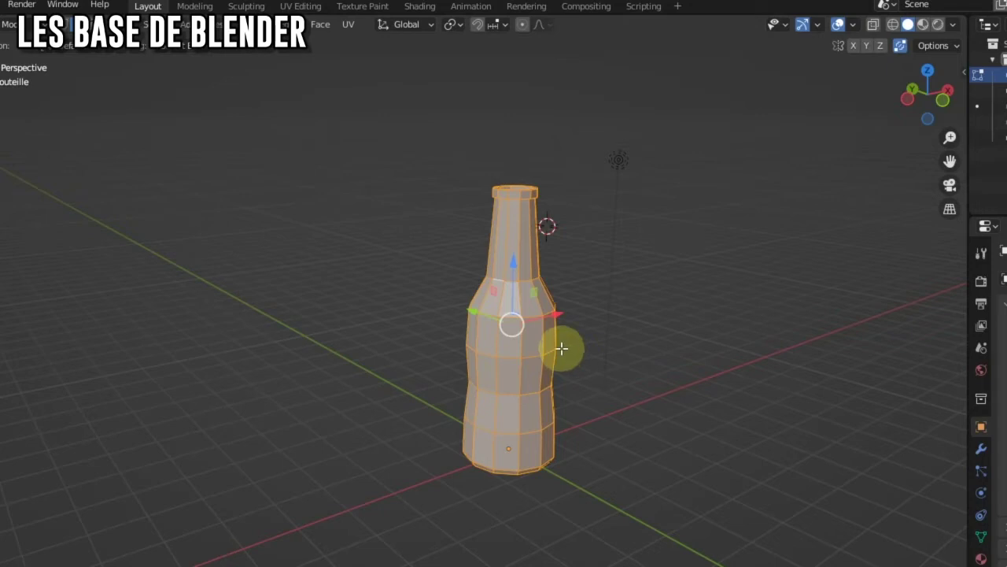
- Return the bottle to Object Mode and move it about -5.12 m along the X axis
key("Tab")
scroll(559, 358, "down", 4)
middle_click_drag(508, 425, 547, 436)
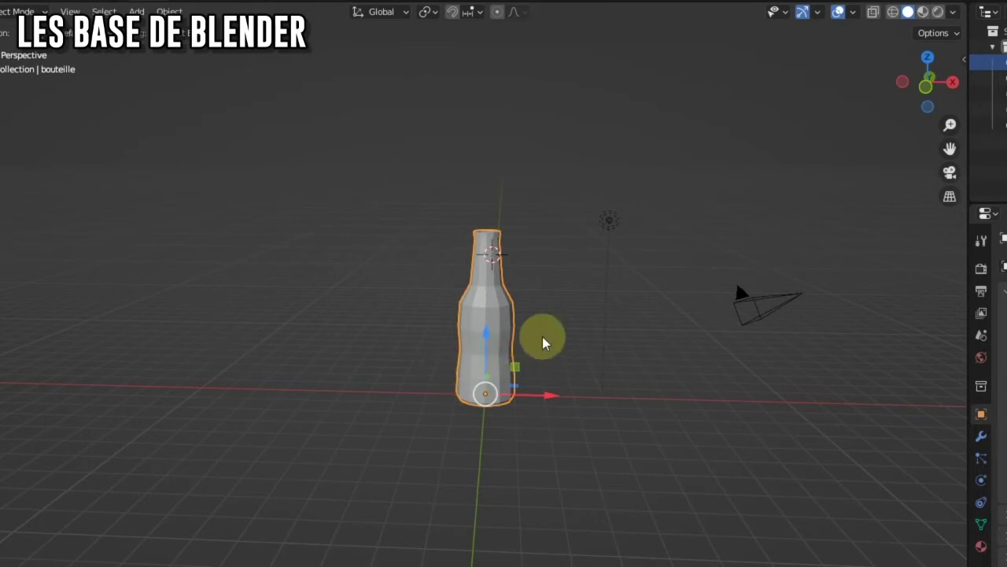
middle_click_drag(529, 416, 528, 405)
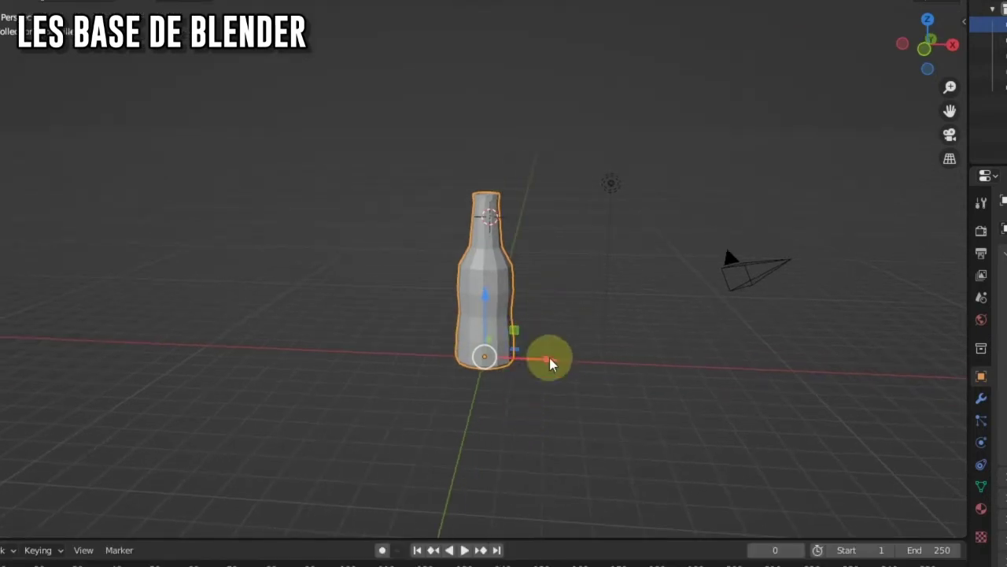
left_click_drag(548, 360, 401, 352)
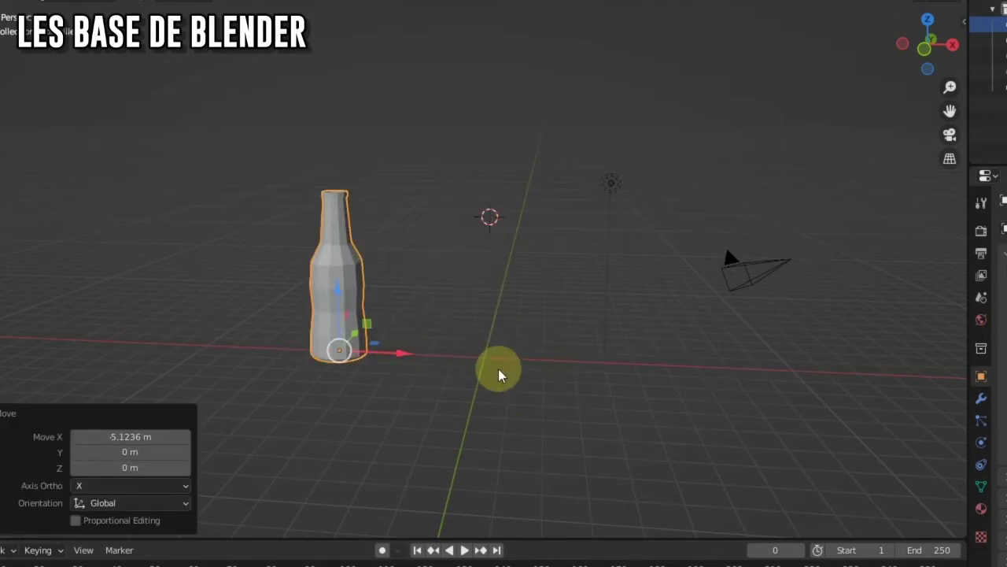
- Add a circle mesh to the scene
key("shift+a")
mouse_move(464, 302)
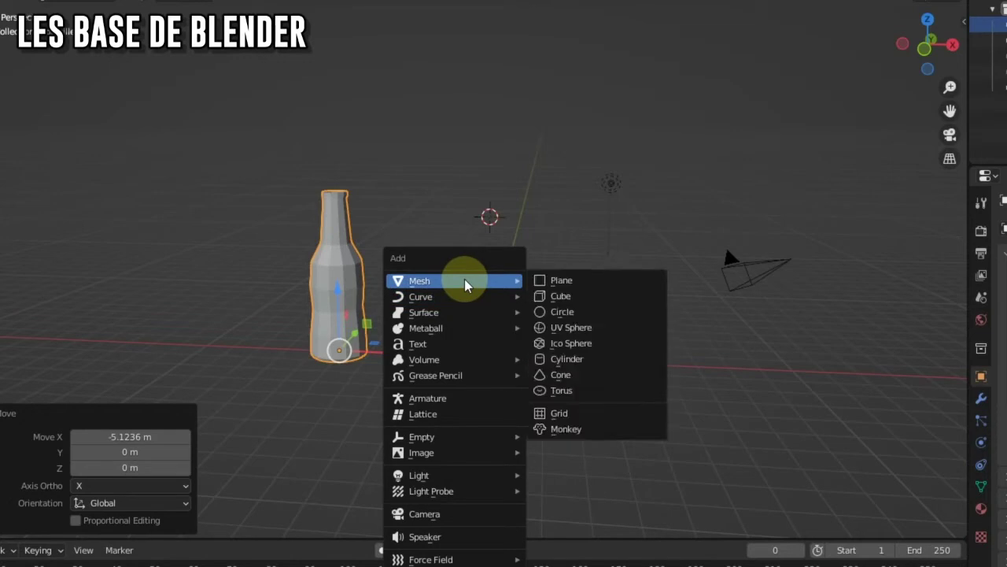
left_click(562, 312)
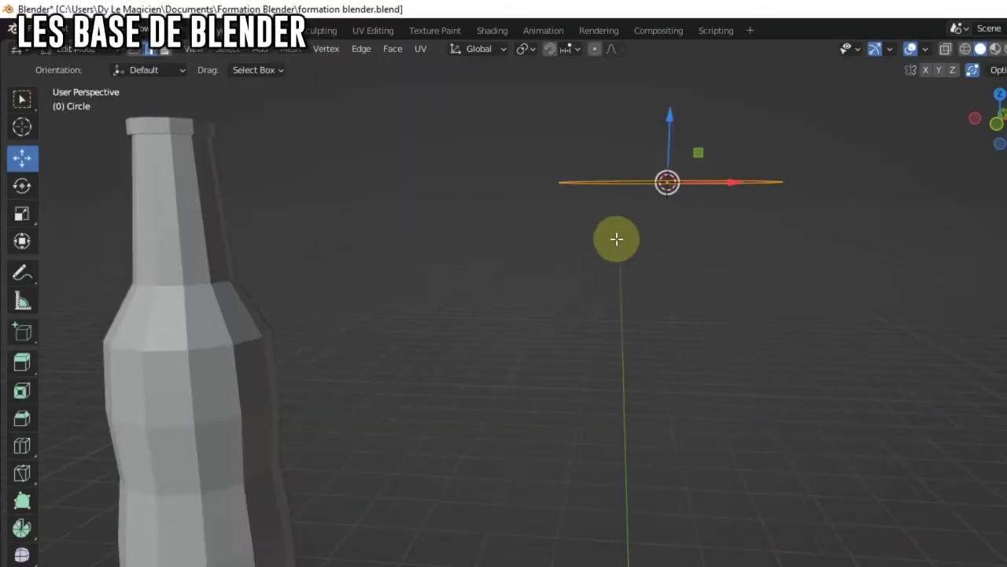
- Open the circle in Edit Mode with vertex selection active
middle_click_drag(616, 239, 645, 367, "shift")
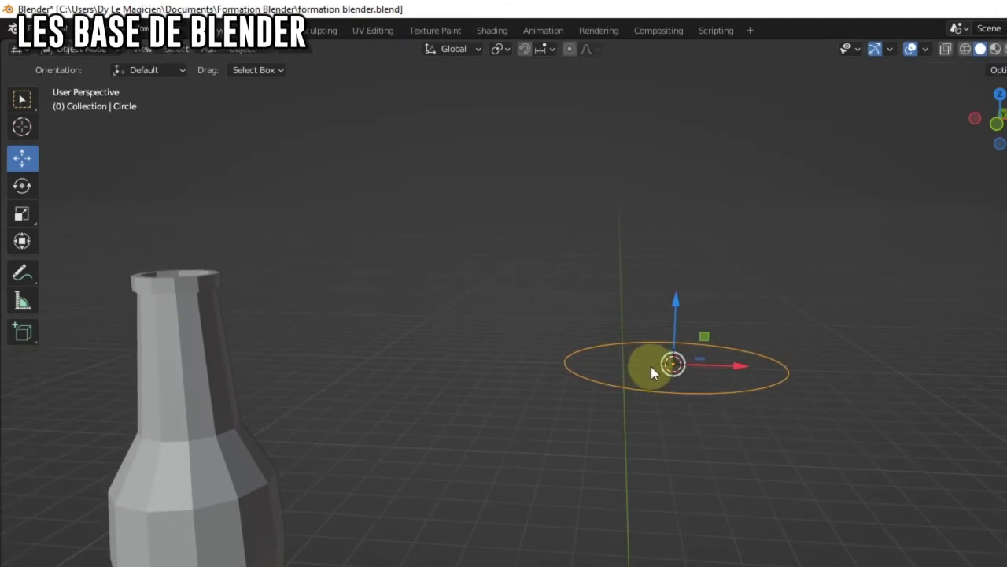
key("Tab")
key("Tab")
key("Tab")
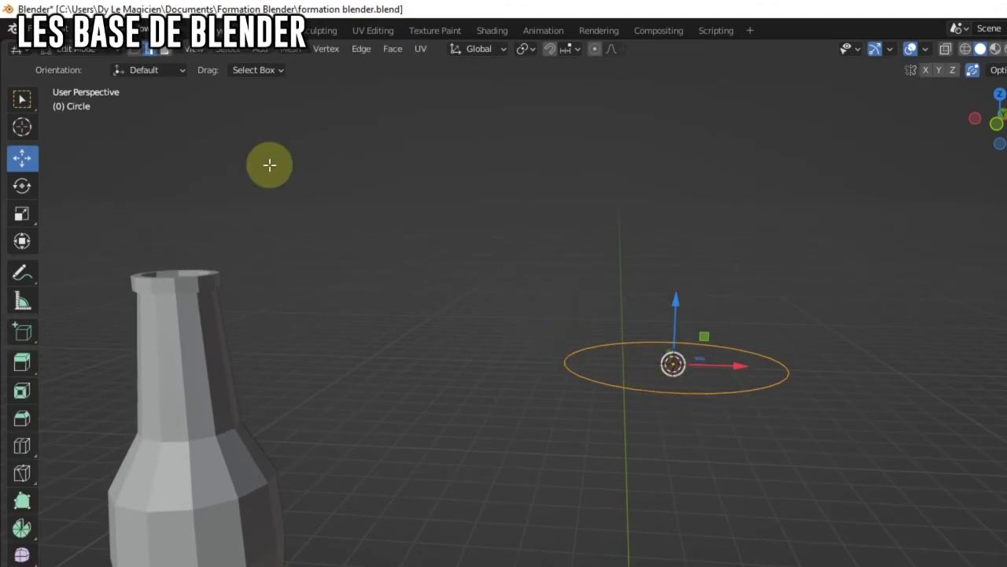
left_click(135, 48)
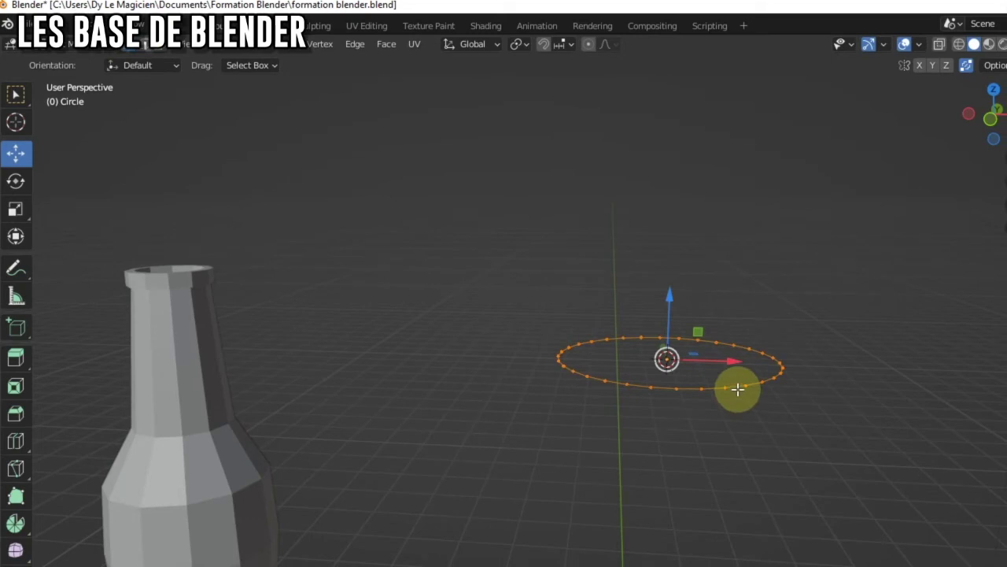
- Extrude the circle upward along Z in two stacked sections, the second about 2.1 m high, to form an open cylinder
key("e")
key("z")
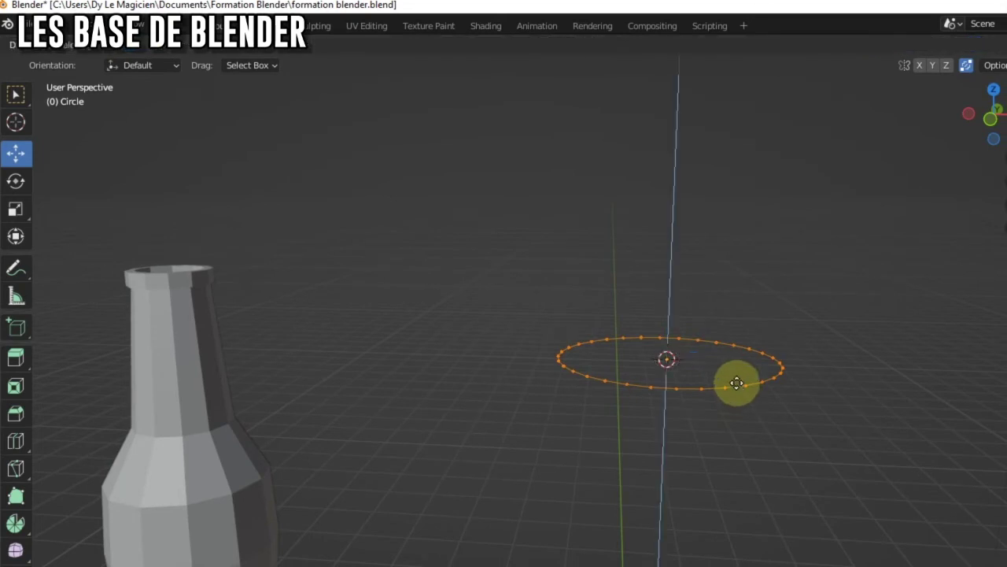
left_click(736, 241)
scroll(735, 241, "down", 3)
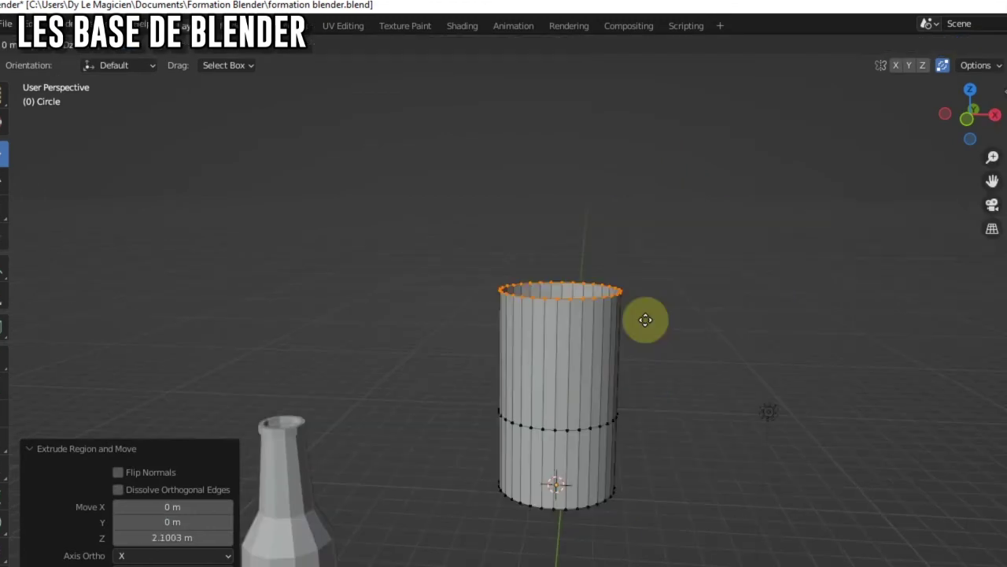
- Extrude the cylinder's top ring again, shrink it and raise it about 1 m along Z to form a tapered shoulder
key("z")
key("g")
key("z")
left_click(605, 253)
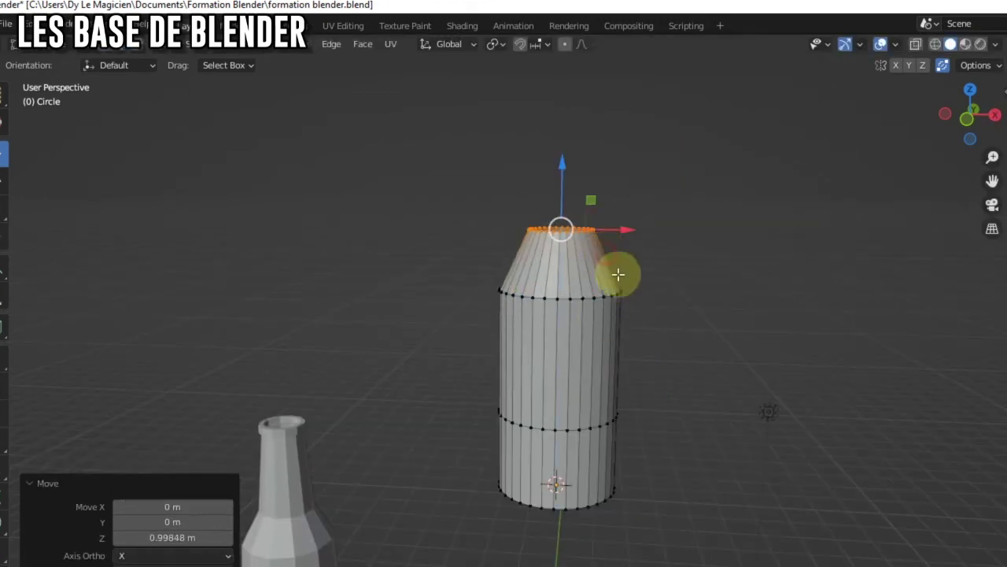
- Leave Edit Mode and lower the tapered cylinder about 3.66 m along Z beside the bottle
key("Tab")
middle_click_drag(646, 445, 523, 447)
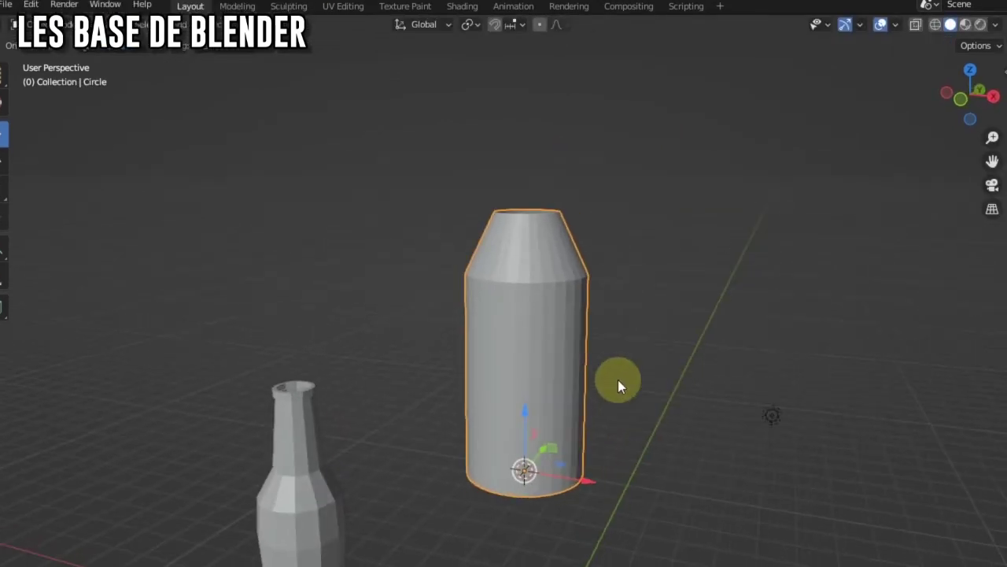
left_click_drag(525, 430, 458, 380)
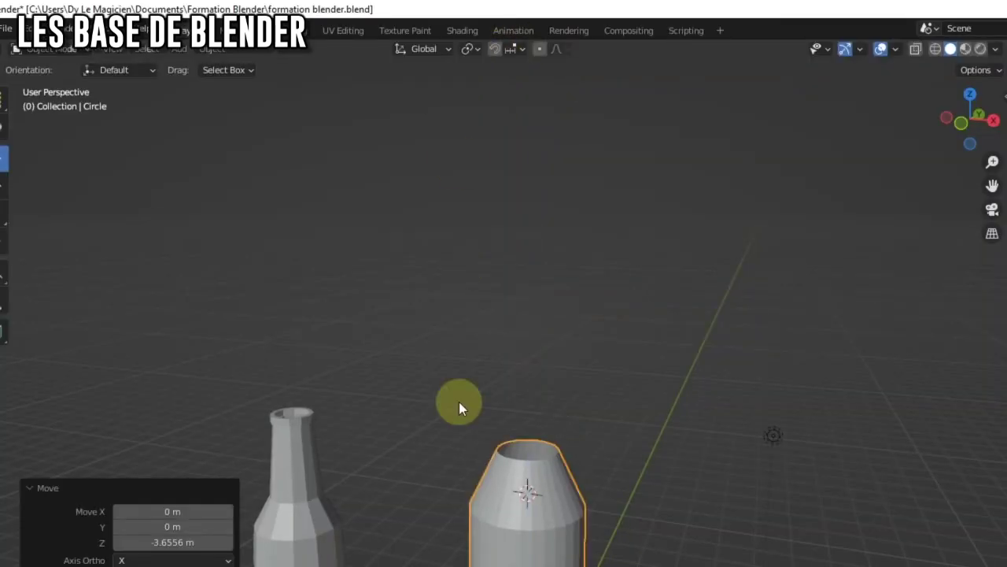
key("KP_Decimal")
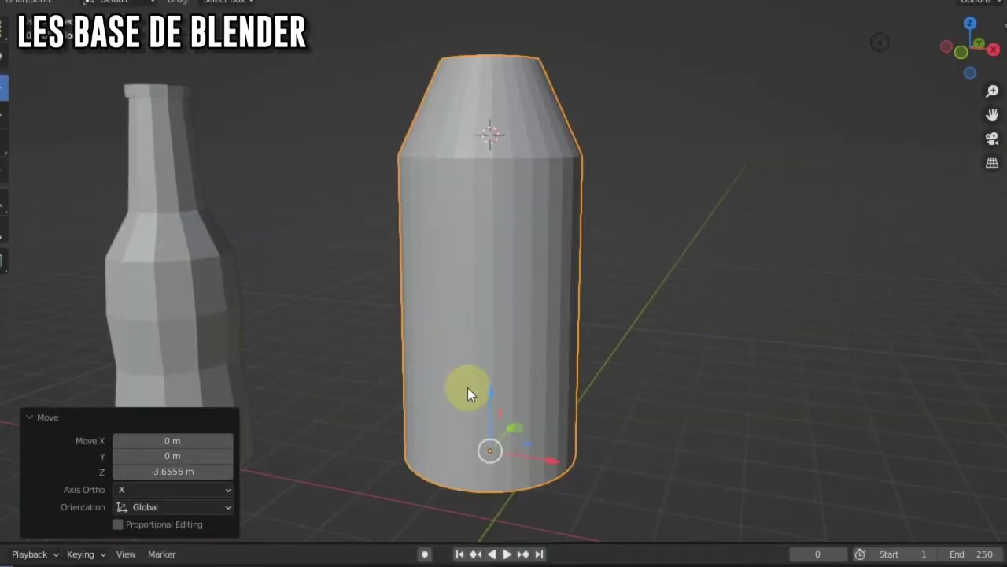
scroll(451, 433, "down", 1)
middle_click_drag(451, 362, 584, 285, "shift")
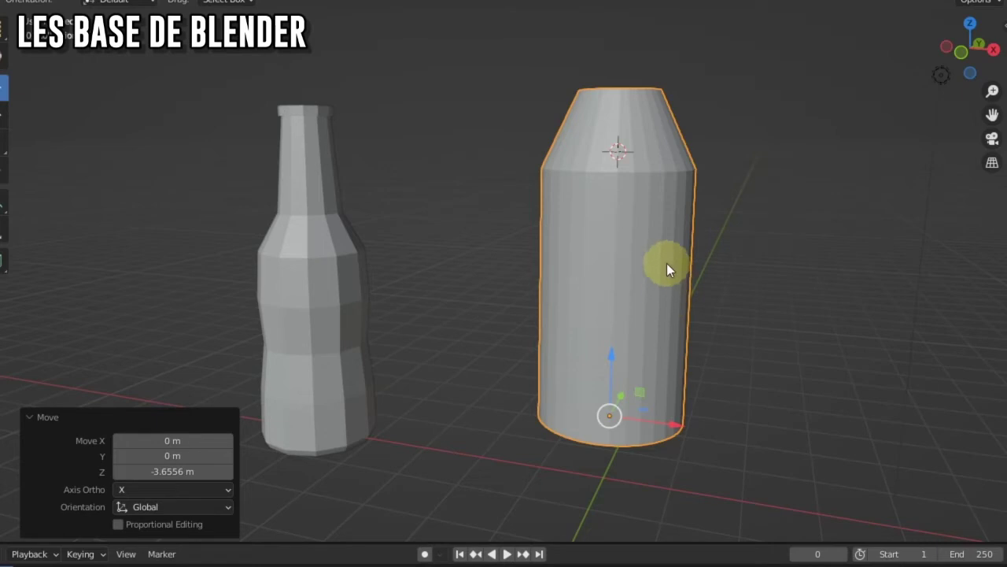
middle_click_drag(620, 195, 673, 212, "shift")
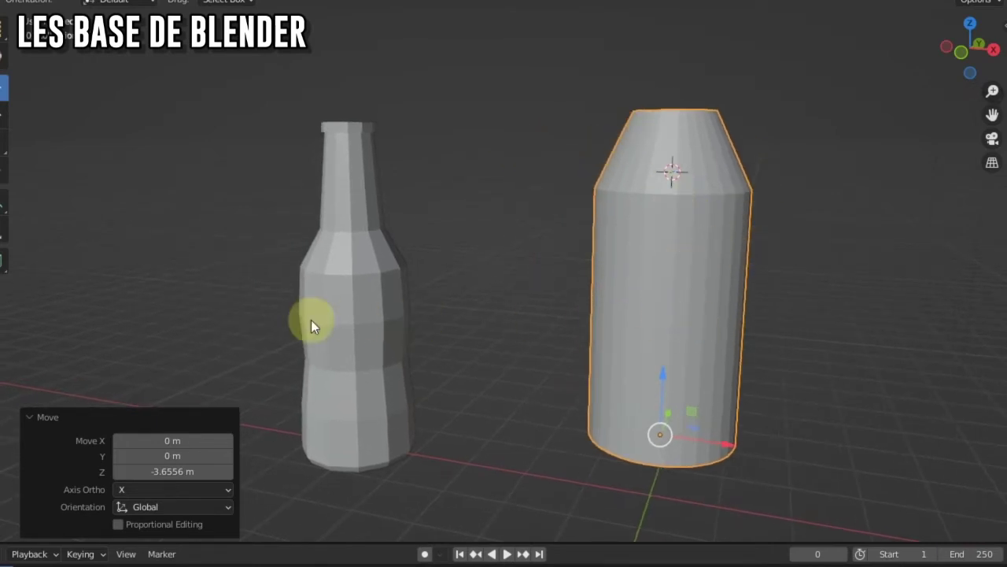
- Open the bottle and the tapered cylinder together in Edit Mode
key("Tab")
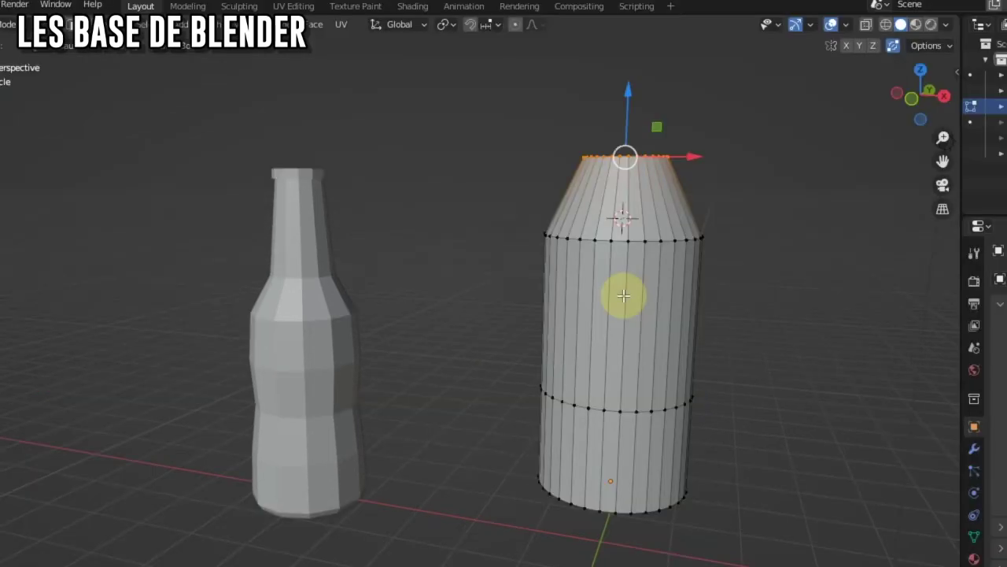
key("Tab")
left_click(303, 321, "shift")
key("Tab")
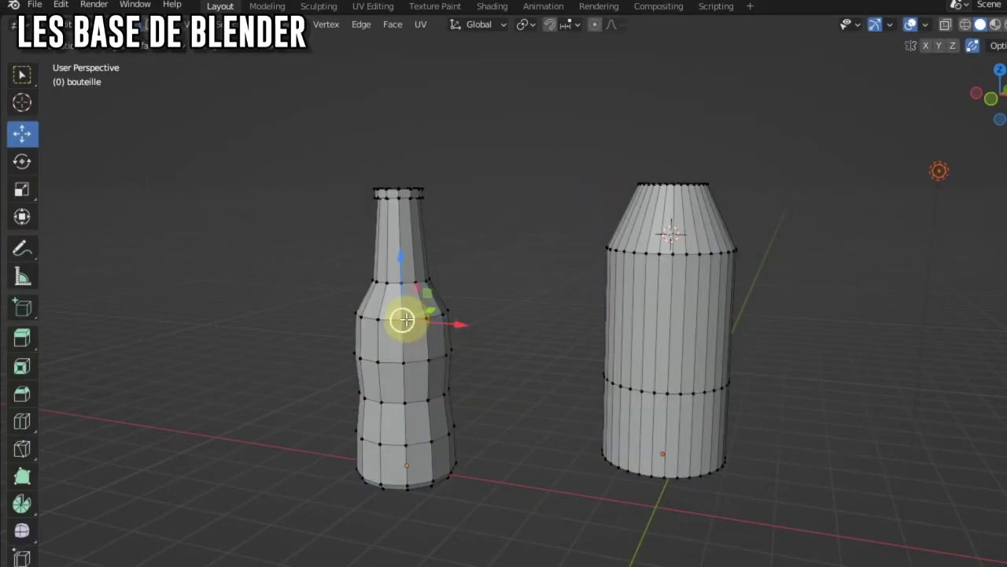
- Open only the bottle in Edit Mode and select all of its vertices
key("Tab")
left_click(386, 332)
key("Tab")
key("a")
middle_click_drag(402, 331, 460, 322, "shift")
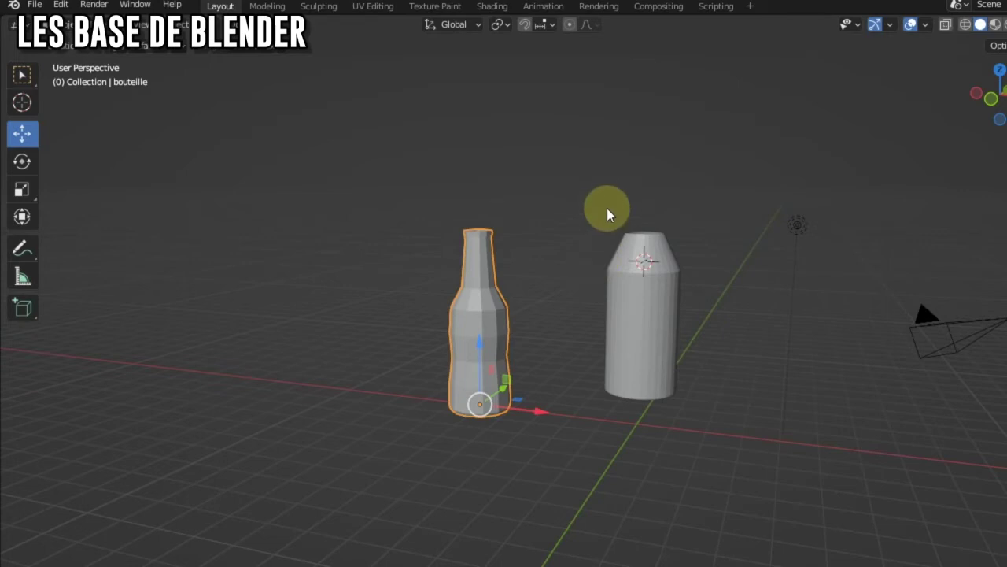
key("Tab")
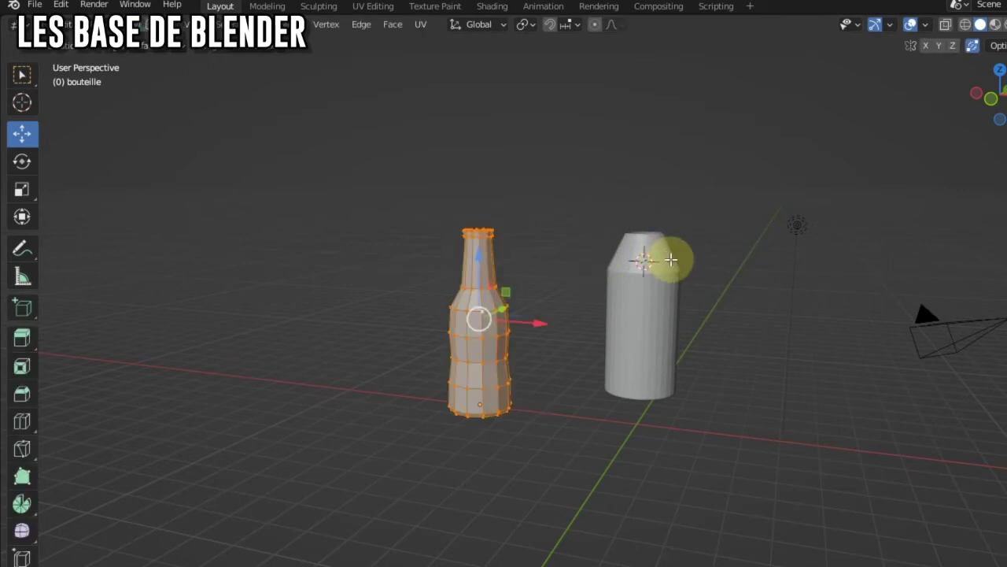
middle_click_drag(670, 258, 647, 320, "shift")
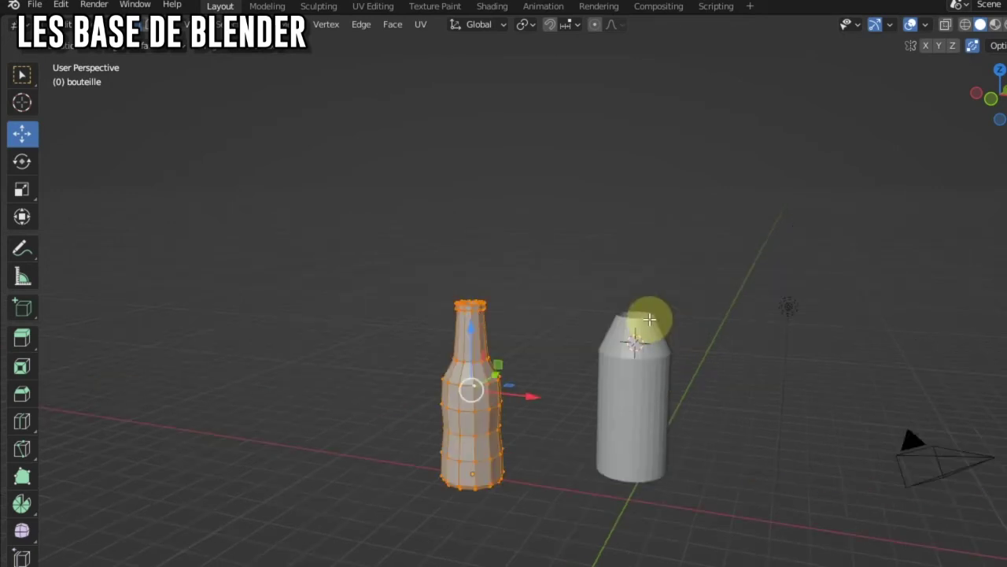
- Switch Edit Mode from the bottle to the tapered cylinder and select the edge loop around its top opening
key("Tab")
left_click(638, 347)
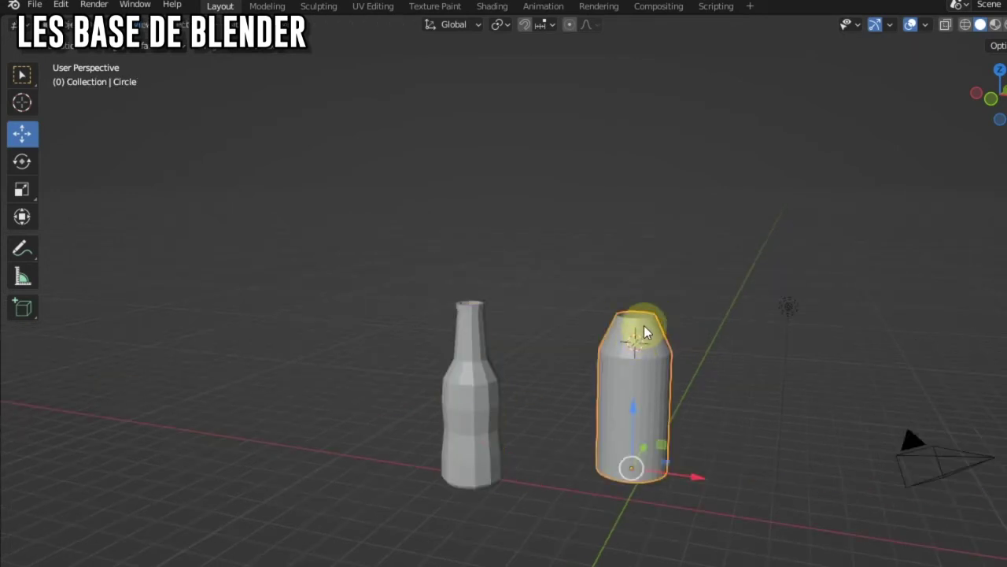
scroll(644, 325, "up", 2)
key("Tab")
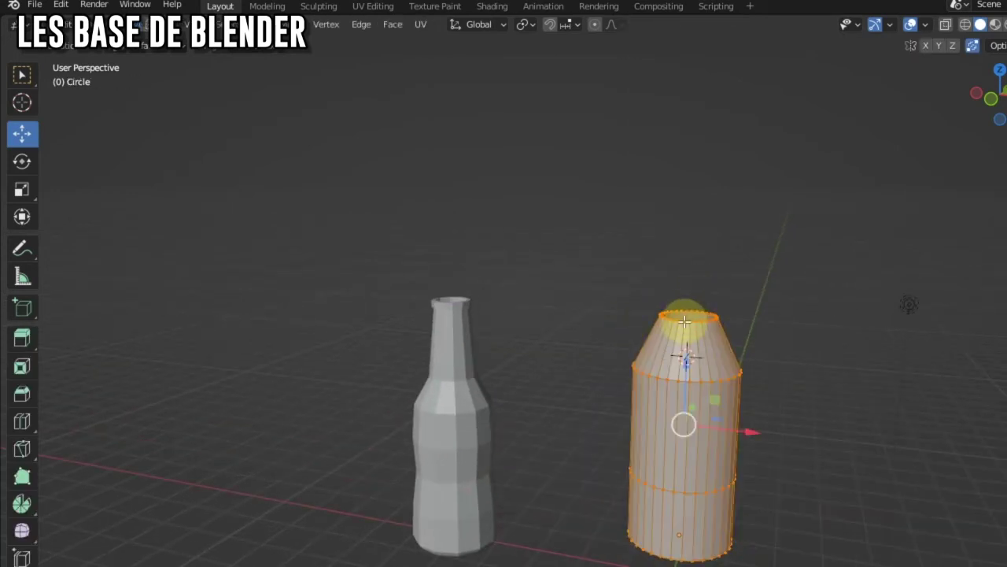
left_click(685, 322)
left_click(684, 324, "alt")
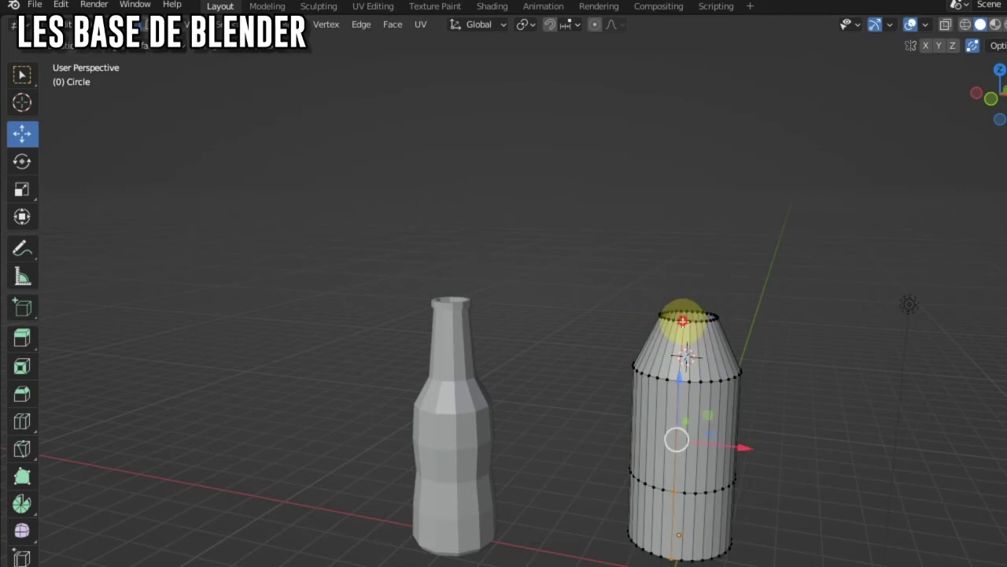
left_click(684, 321, "alt")
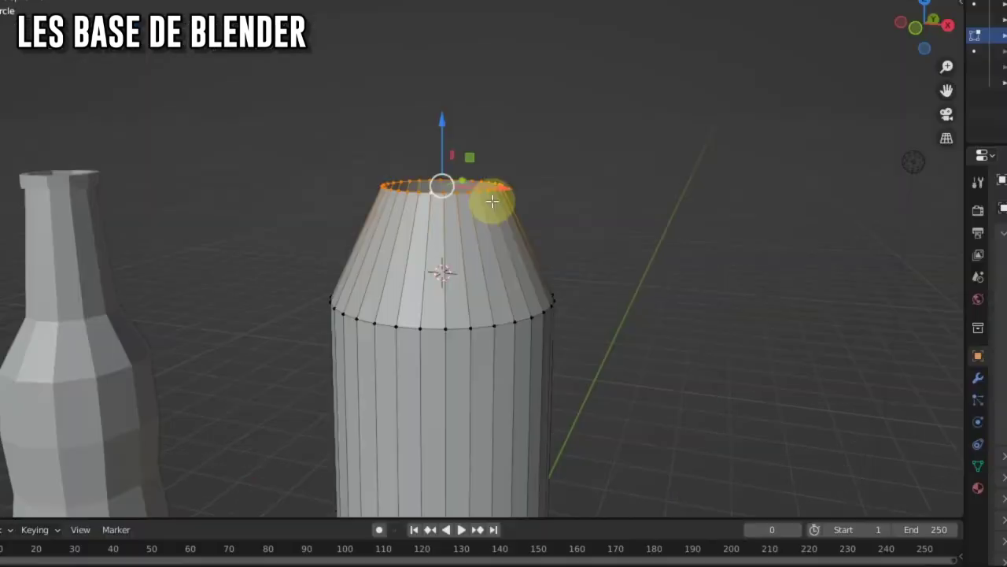
- Move the cylinder's top ring freely by about -0.21 m in X, 1.04 m in Y and 1.27 m in Z
middle_click_drag(493, 202, 516, 268)
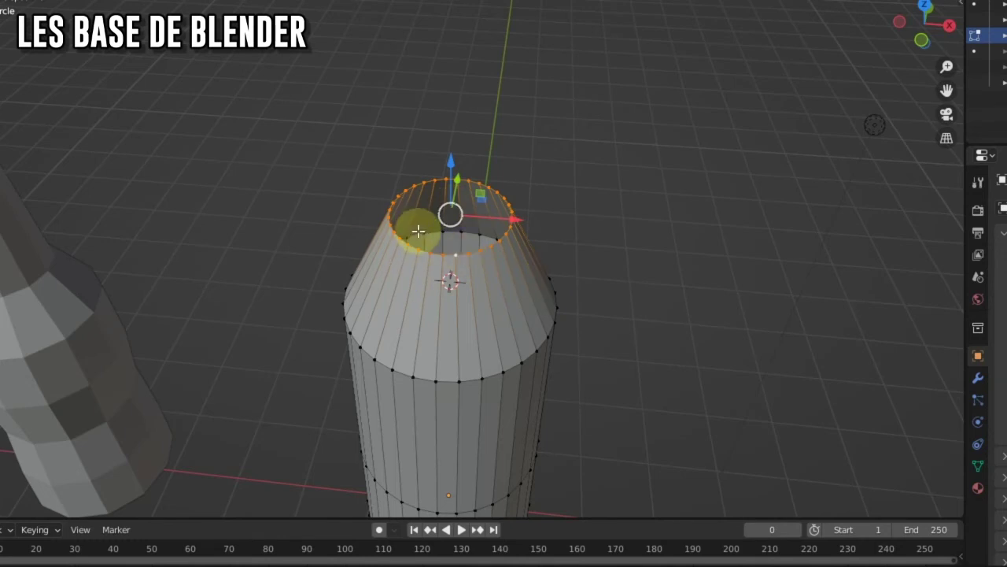
key("g")
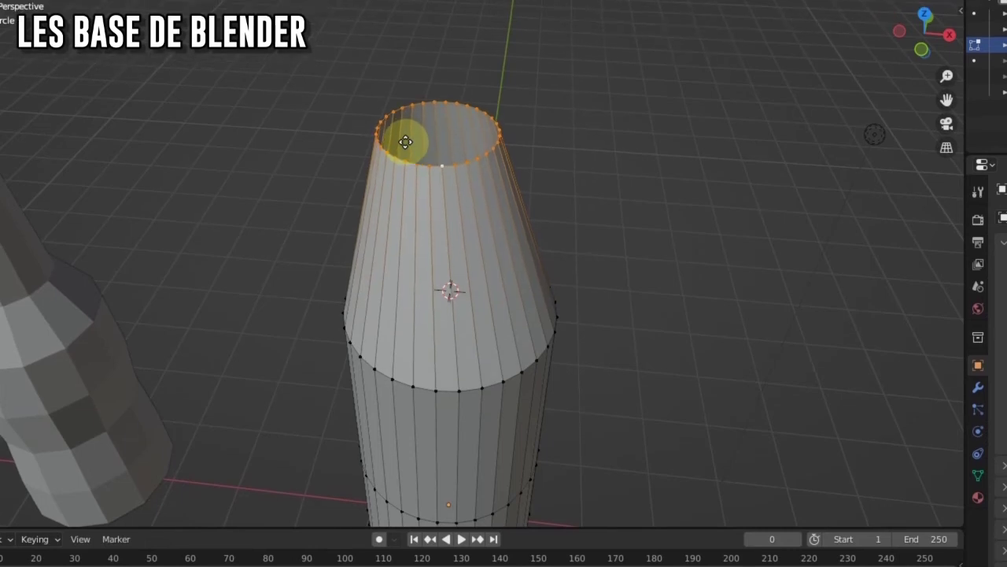
left_click(407, 45)
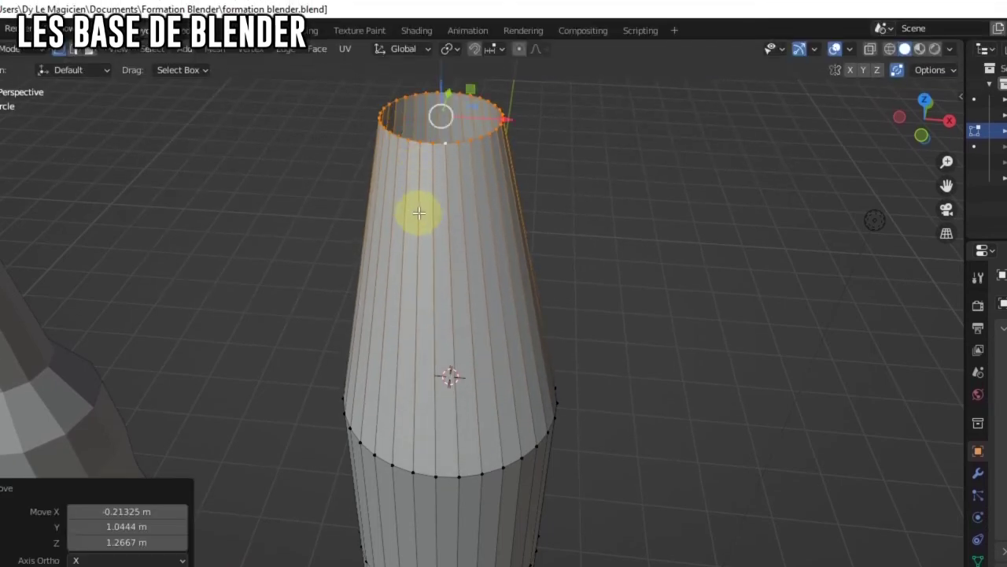
scroll(472, 256, "down", 4)
middle_click_drag(517, 405, 438, 308)
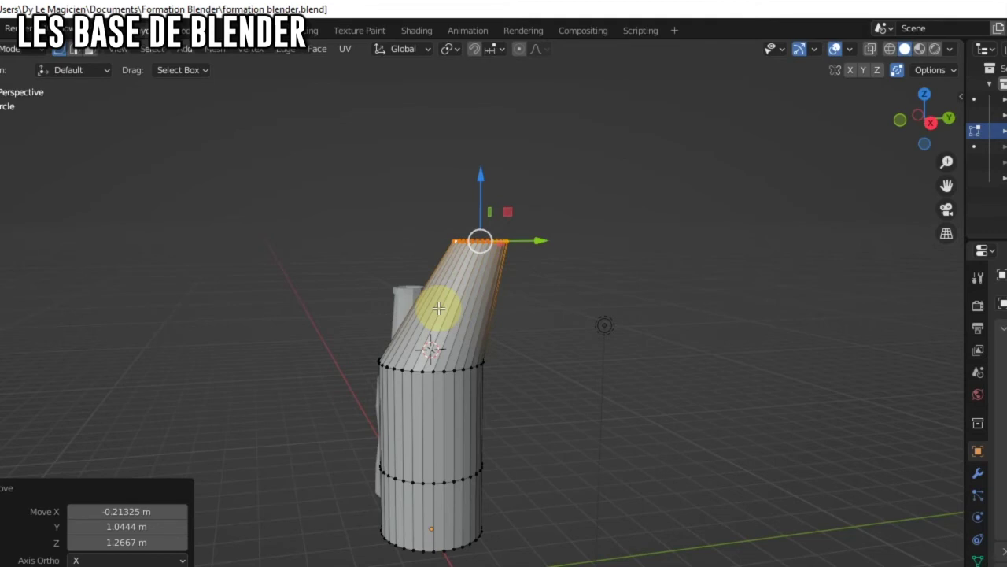
- Leave Edit Mode and examine the skewed cylinder in the front and right orthographic views
key("Tab")
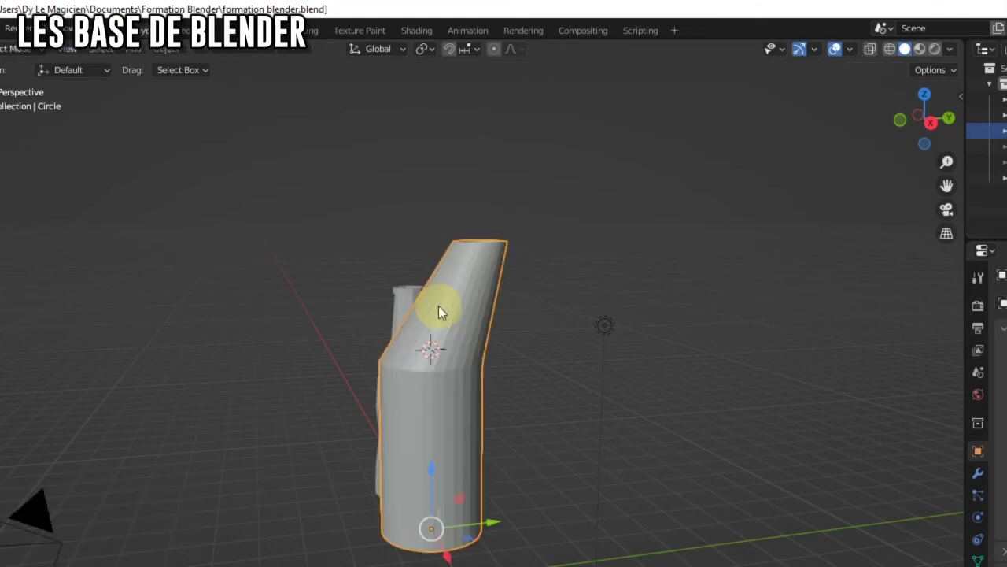
key("KP_1")
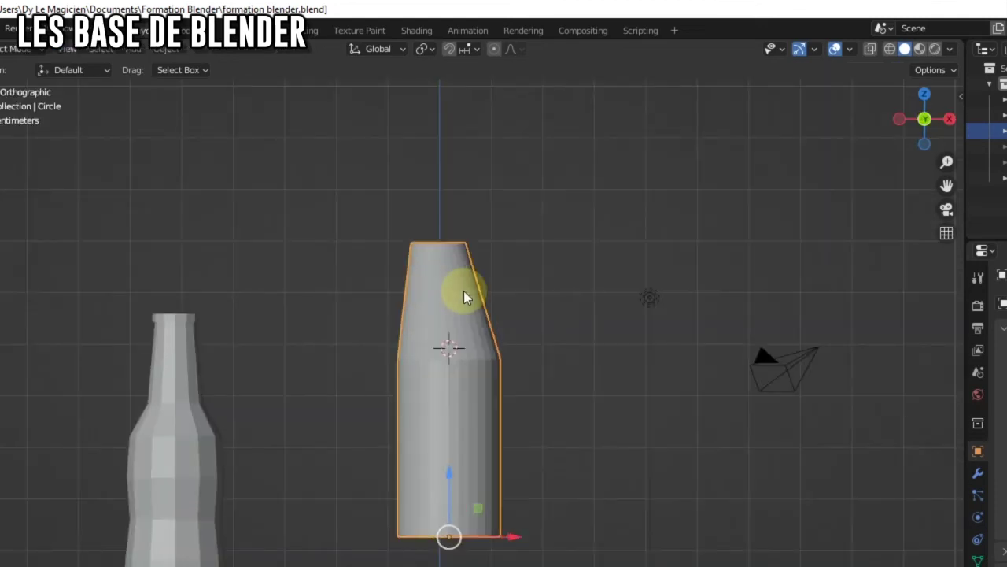
key("KP_3")
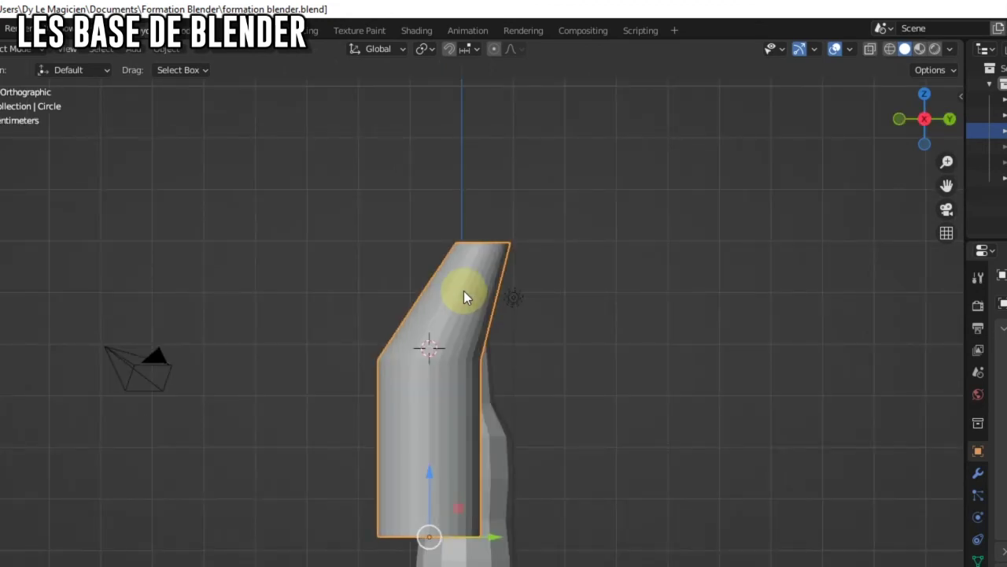
key("KP_1")
key("KP_3")
key("Tab")
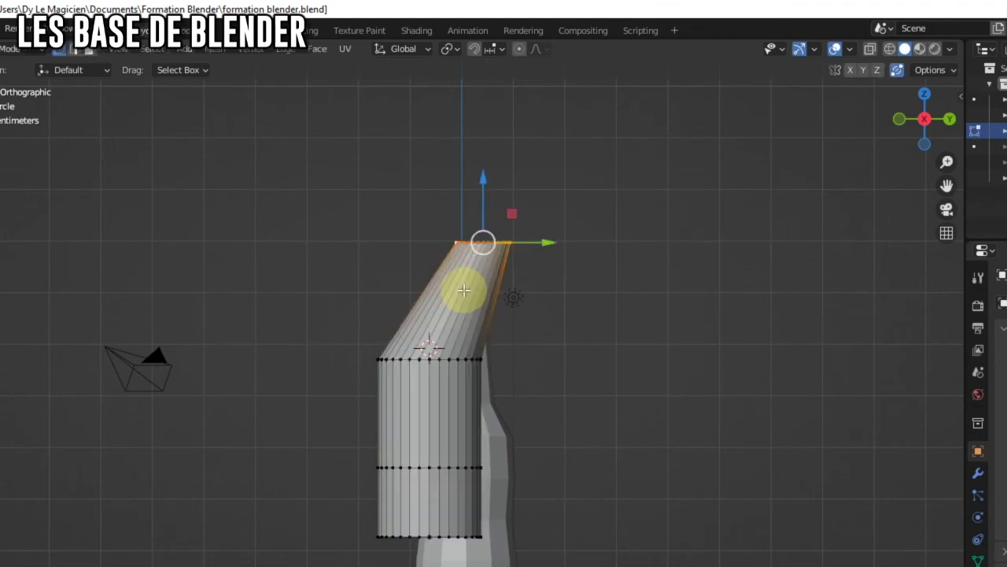
key("Tab")
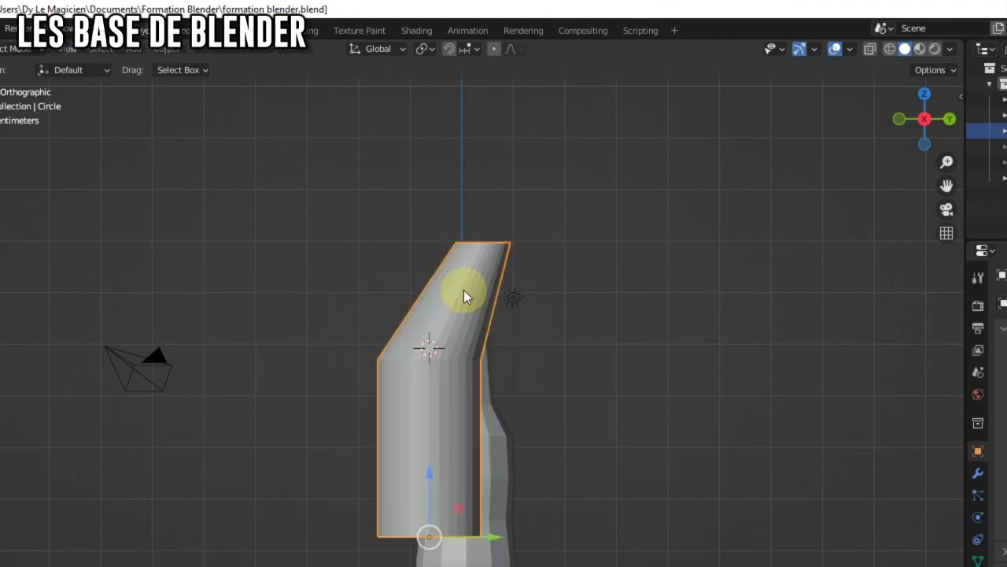
- Undo the skewed move in Edit Mode and raise the cylinder's top ring by about 1.96 m in Z and 0.01 m in Y from the right orthographic view
key("Tab")
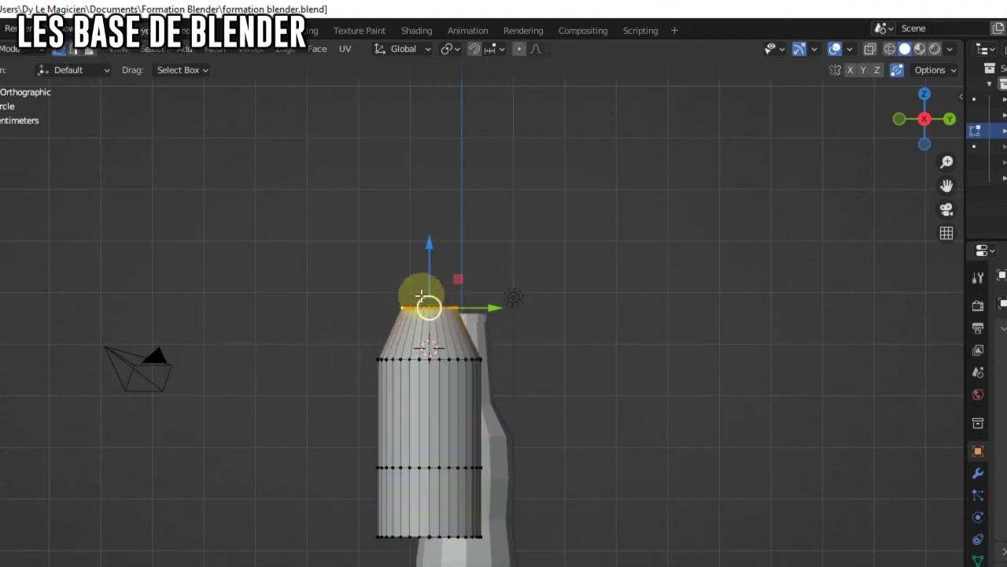
key("g")
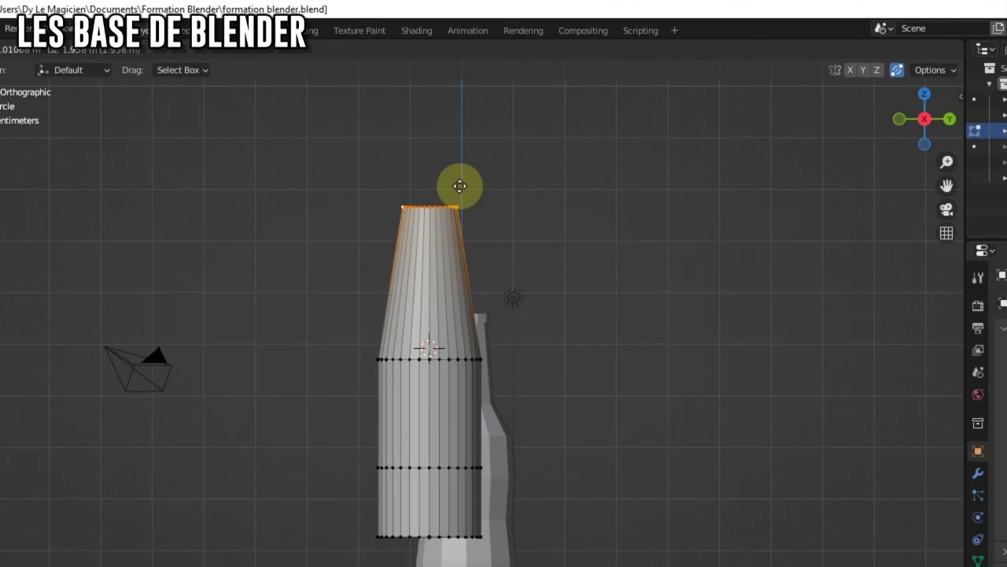
left_click(459, 186)
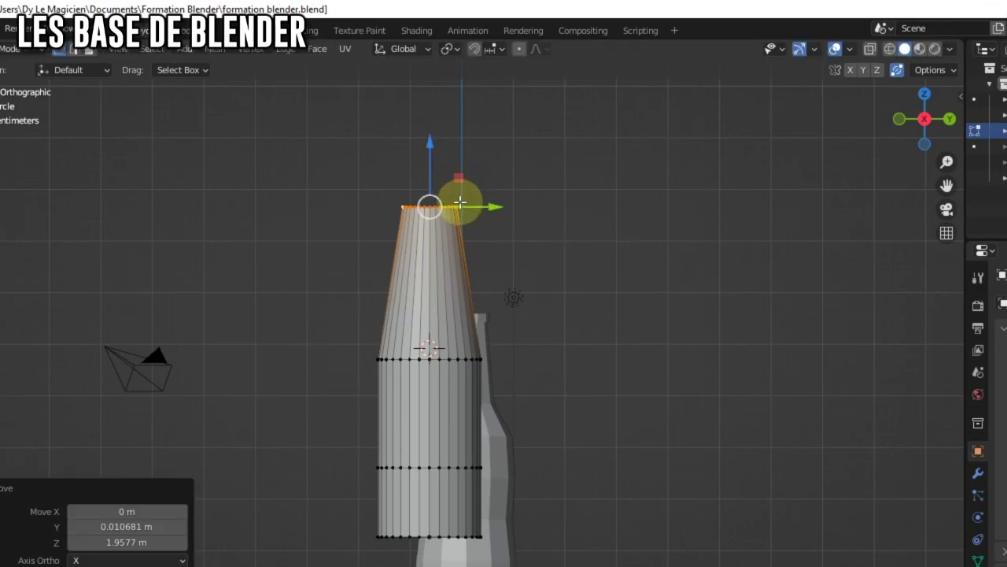
key("KP_1")
key("KP_3")
key("KP_1")
key("KP_3")
- Return the cylinder to Object Mode and view it beside the bottle in perspective
scroll(351, 360, "down", 4)
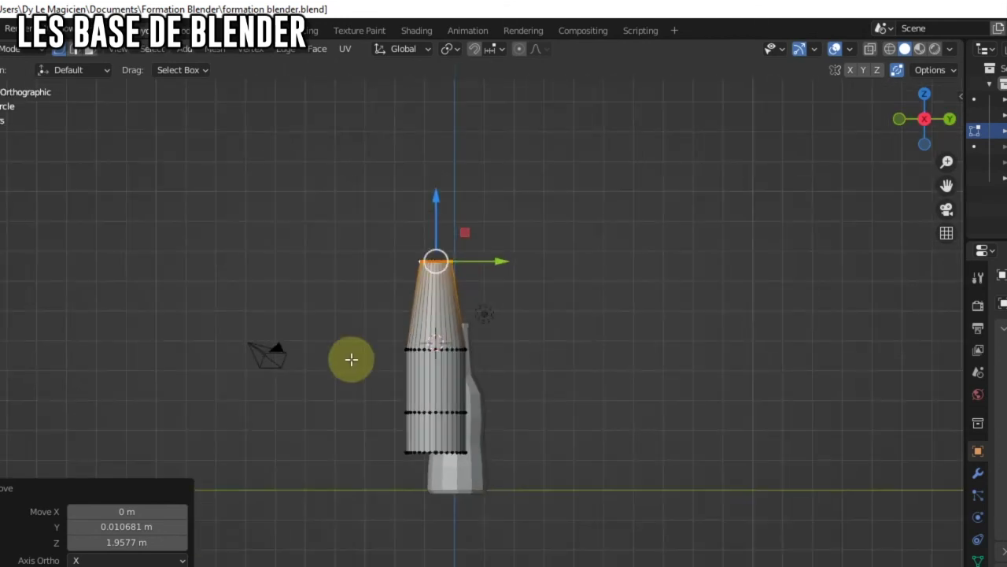
middle_click_drag(351, 360, 481, 365)
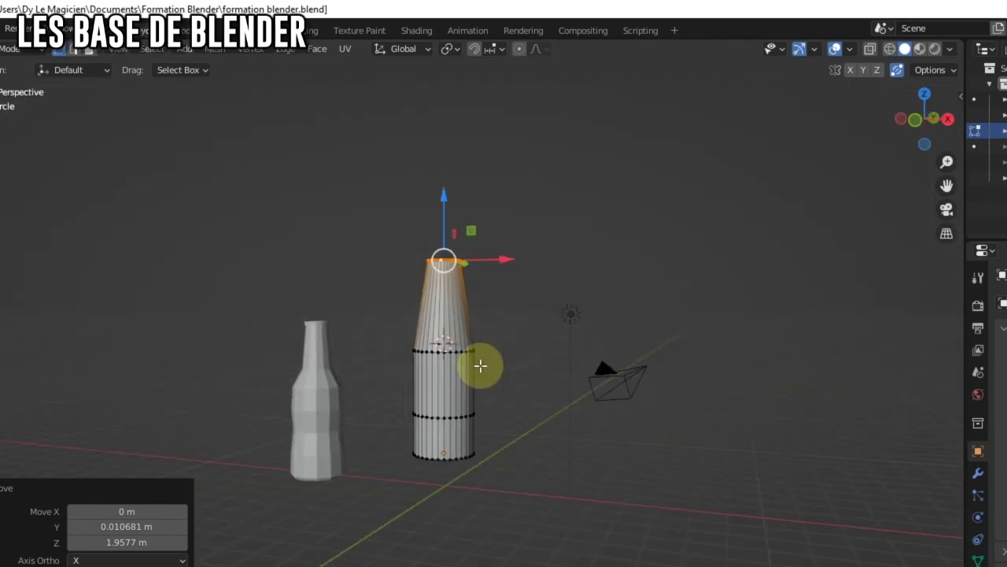
scroll(442, 327, "down", 3)
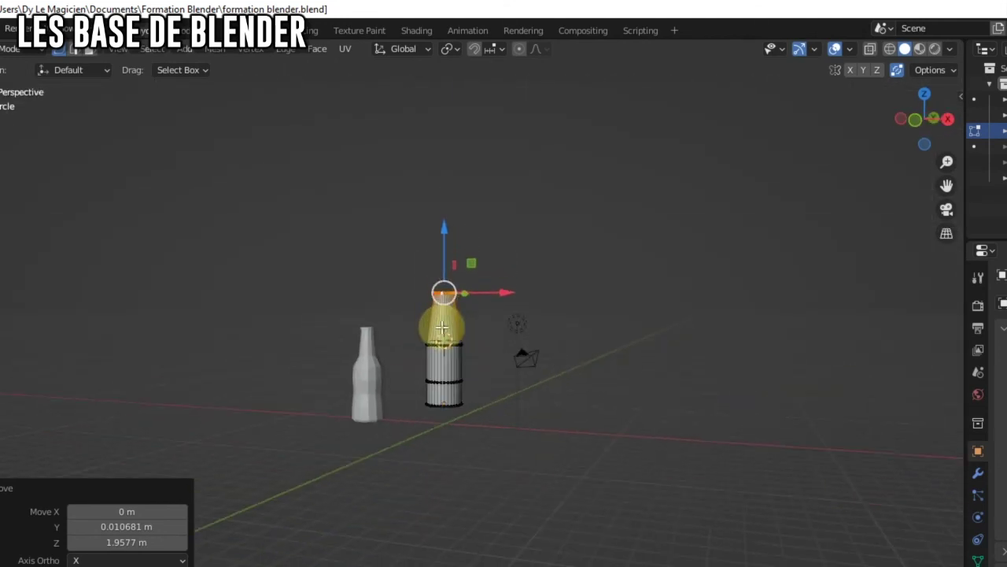
key("Tab")
scroll(441, 327, "down", 3)
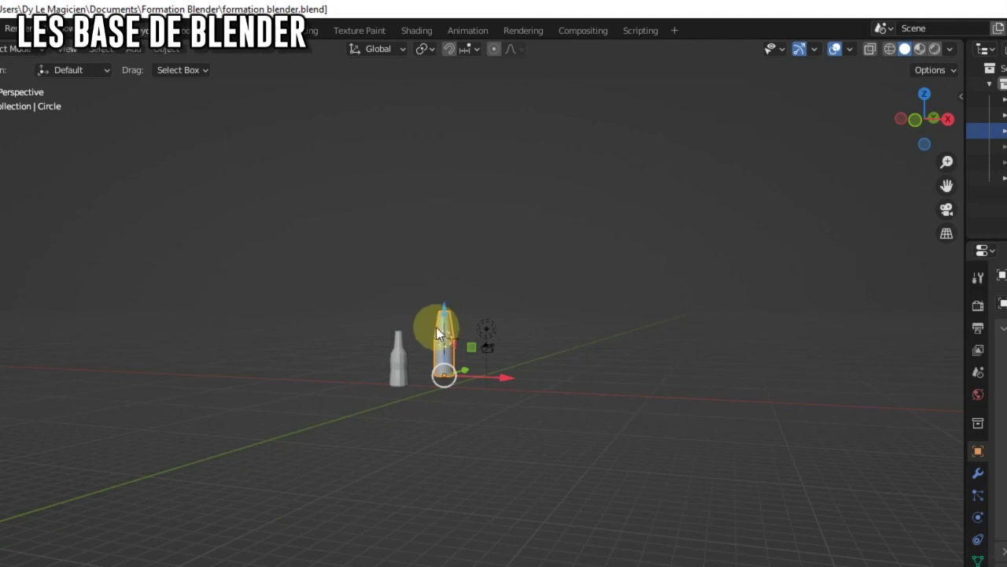
middle_click_drag(436, 350, 451, 483, "shift")
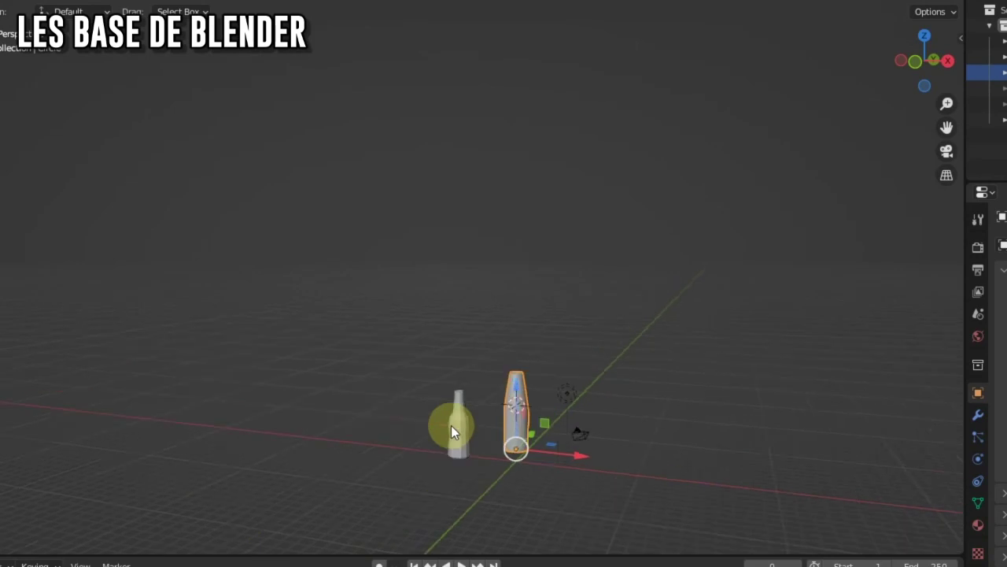
scroll(460, 425, "up", 2)
middle_click_drag(470, 425, 433, 208, "shift")
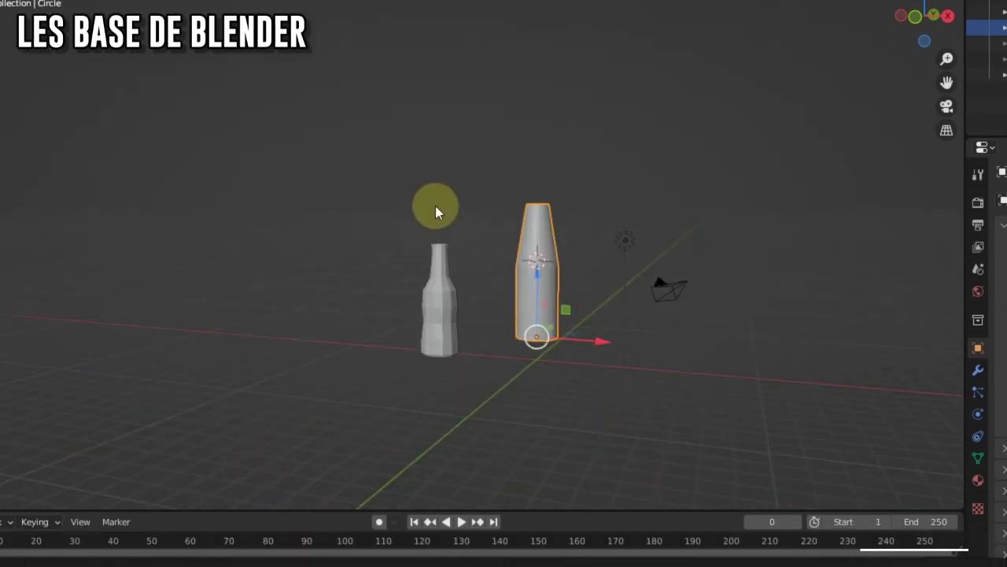